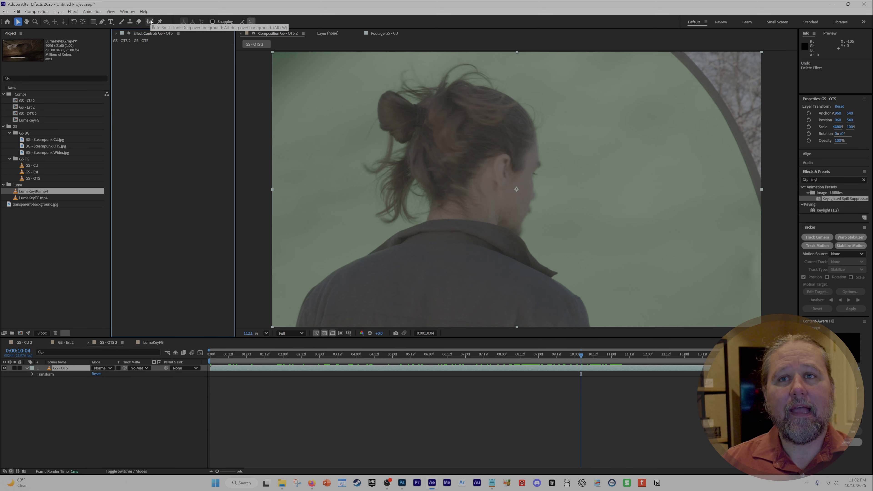
left_click(93, 22)
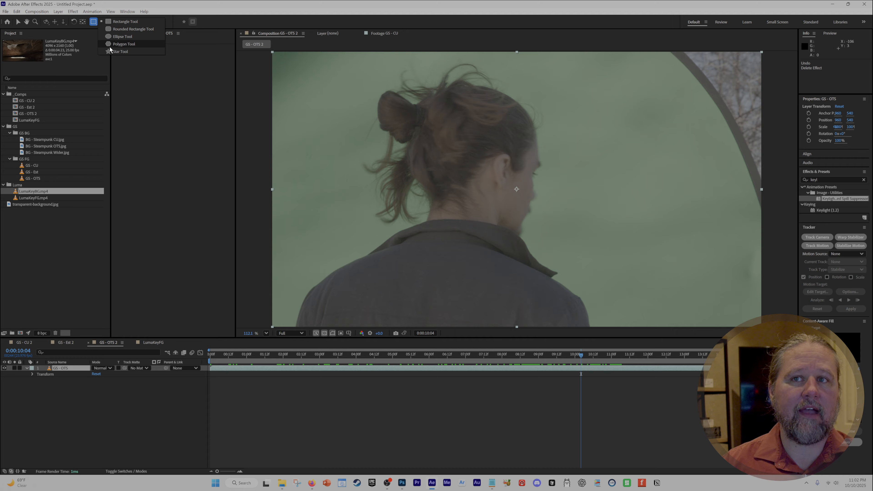
left_click(142, 86)
left_click(102, 22)
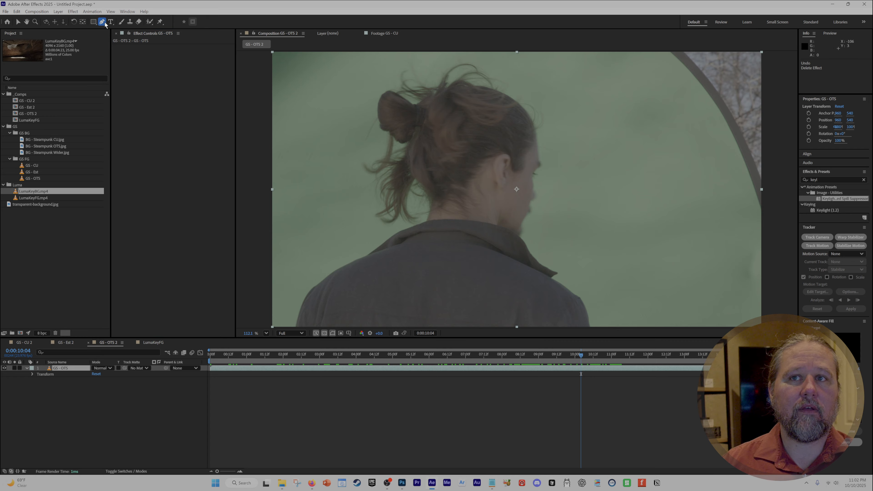
left_click(106, 24)
left_click(126, 23)
left_click(165, 98)
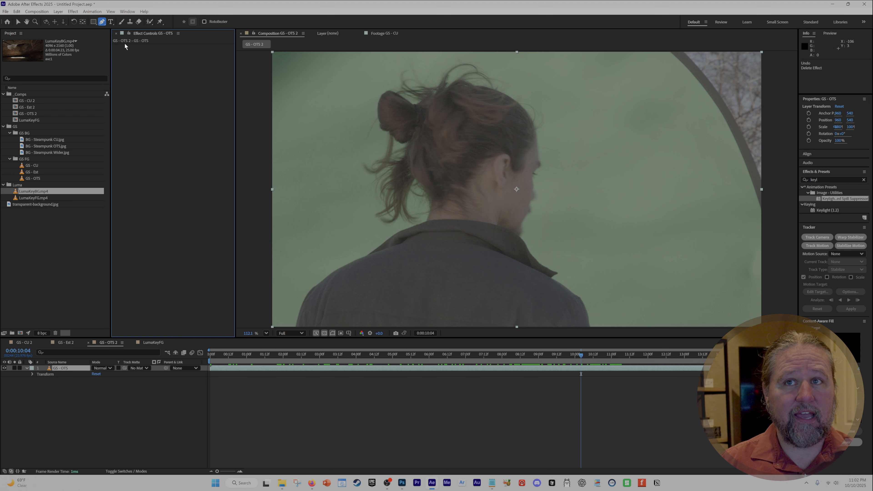
Try a rectangular mask over the head and shoulders on the GS - OTS layer, and undo it
left_click(93, 21)
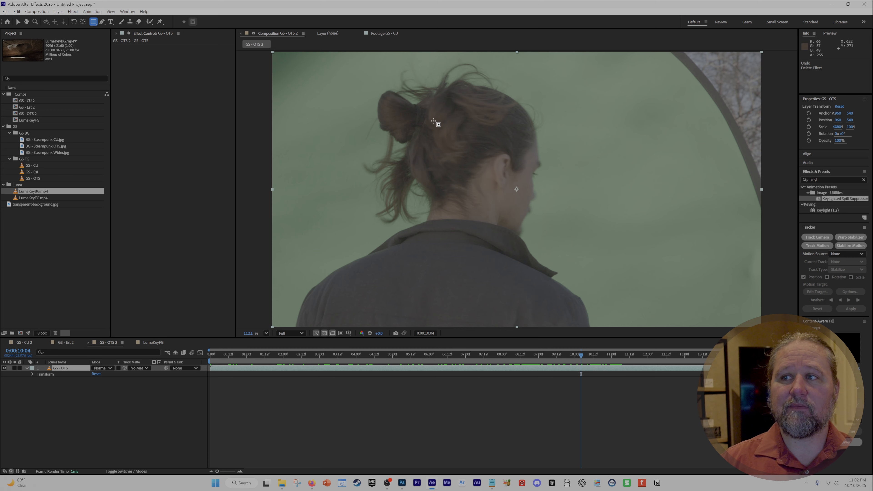
left_click(146, 375)
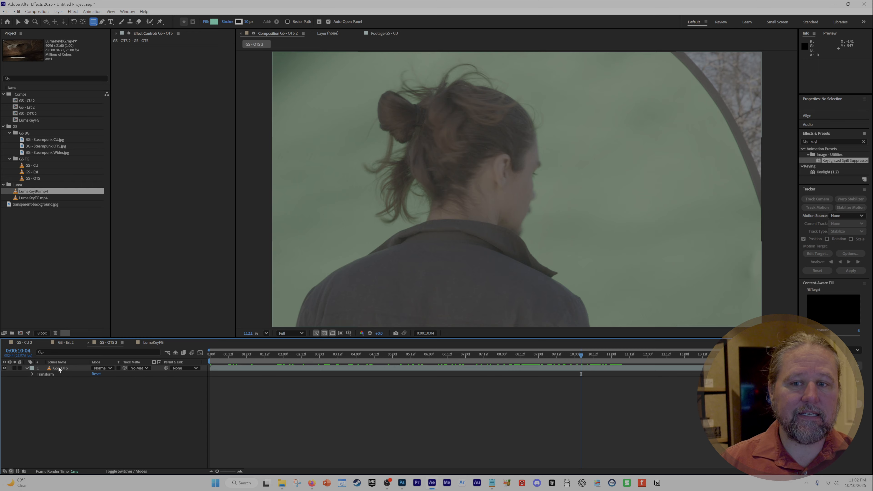
left_click(59, 370)
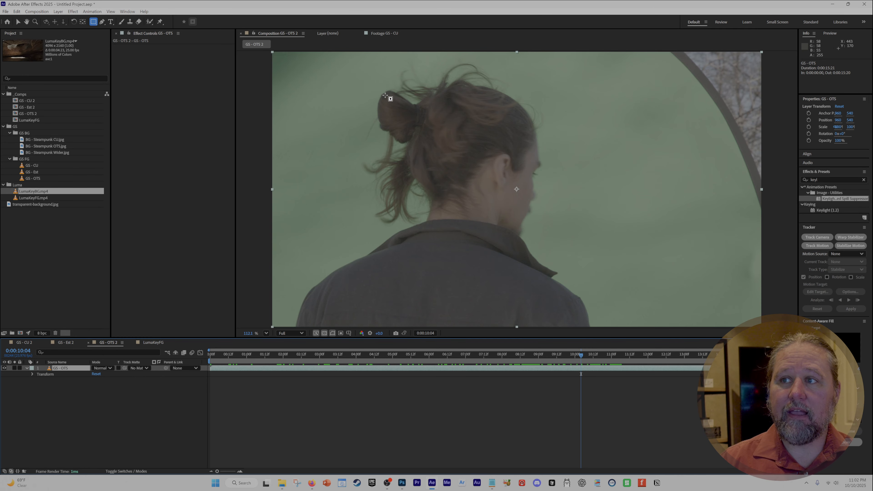
left_click_drag(385, 96, 604, 289)
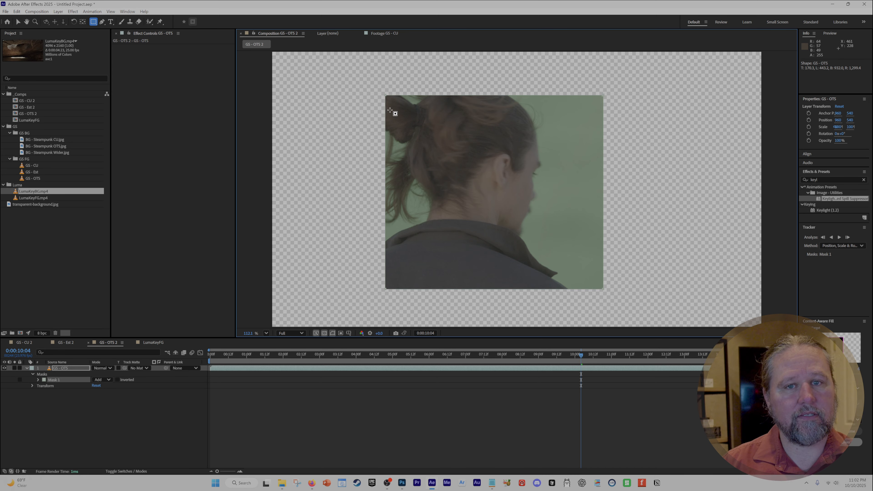
key("ctrl+z")
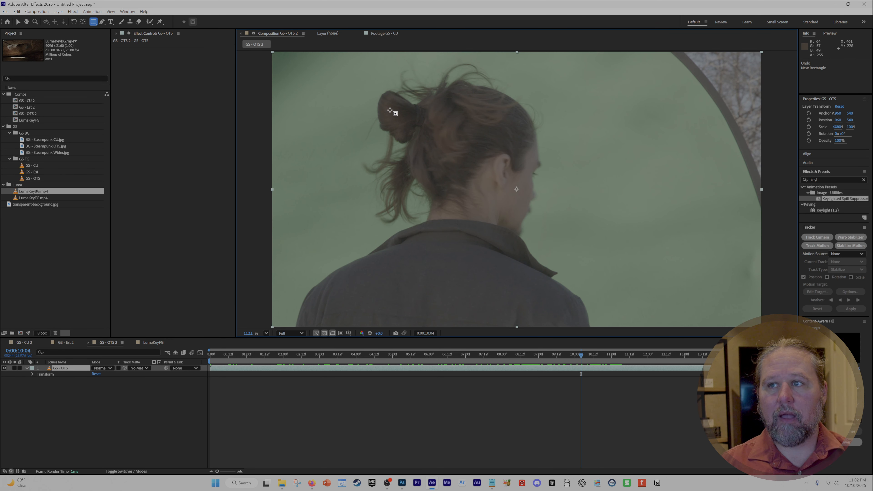
Draw a rectangular mask on the GS - OTS layer enclosing the person and excluding the screen's curved edge, and check it at 0:00:12:19
scroll(390, 110, "down", 1)
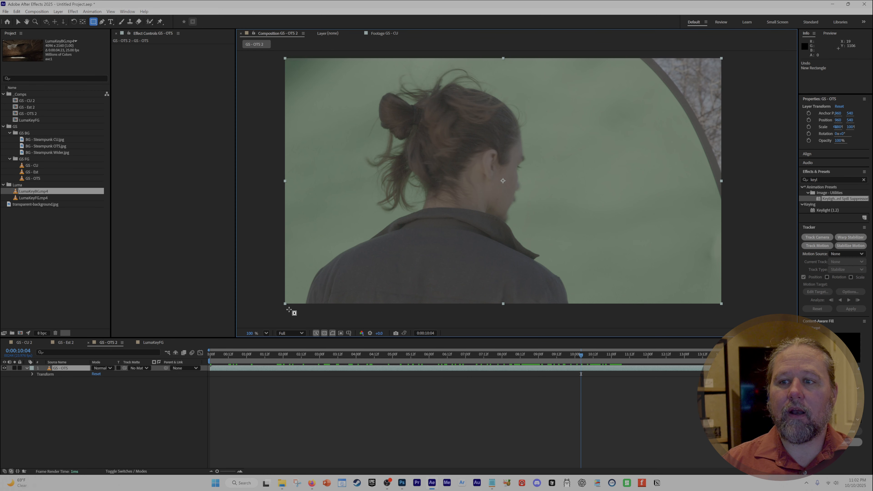
left_click_drag(277, 52, 572, 316)
left_click(146, 408)
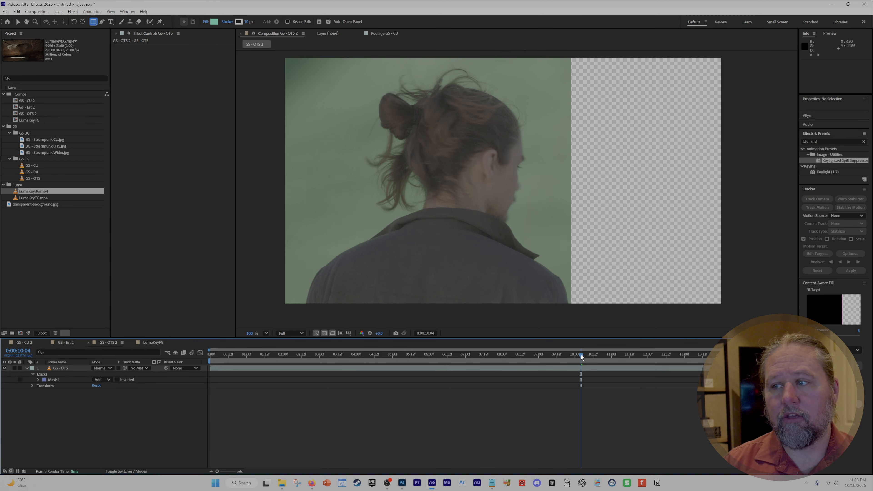
left_click_drag(581, 357, 680, 348)
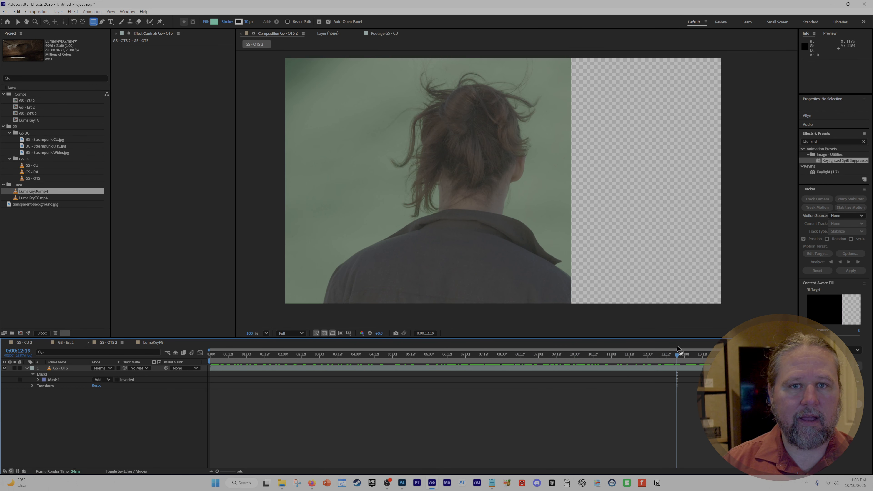
Pull the mask's lower-right corner outward so the shoulder is fully inside the mask at 0:00:12:19
left_click(64, 380)
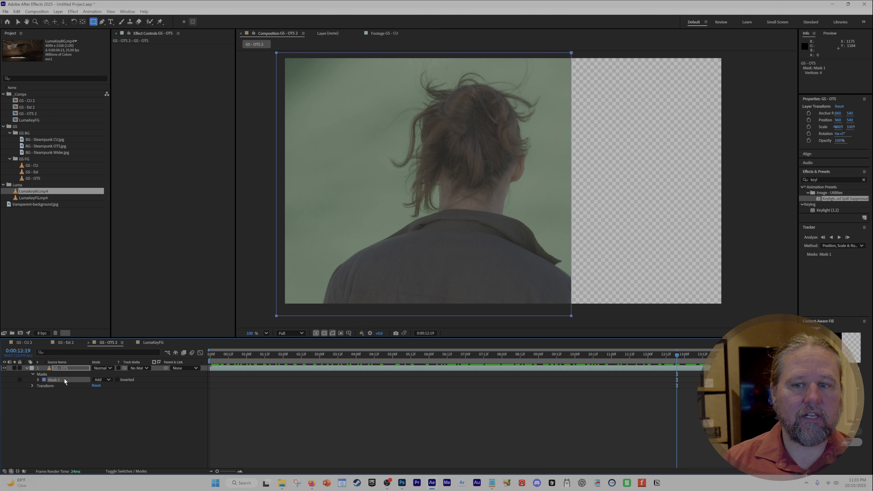
left_click(18, 22)
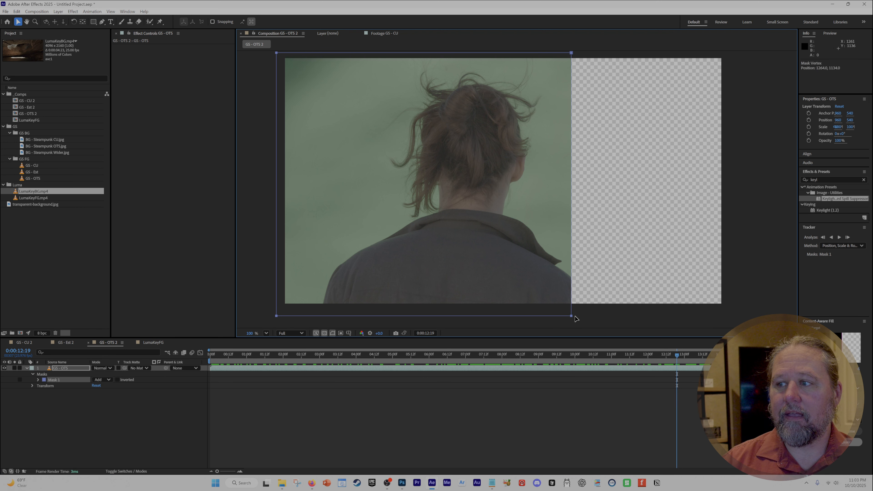
left_click_drag(570, 316, 620, 315)
left_click(550, 245)
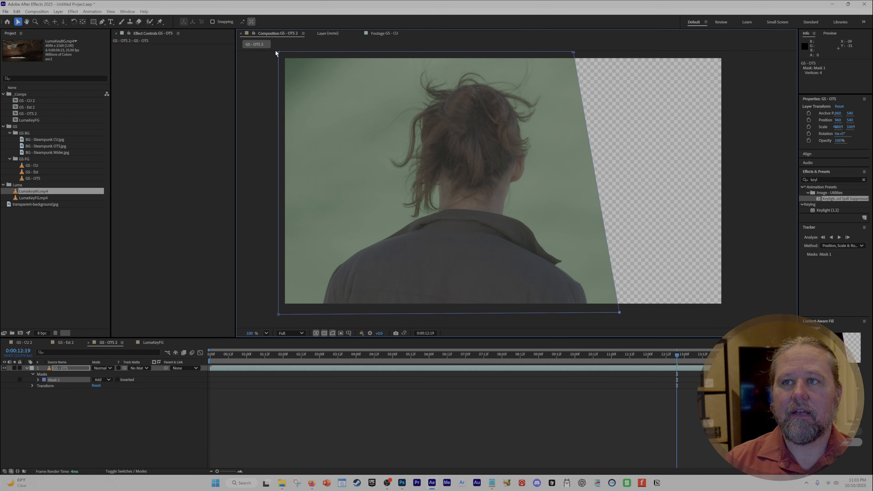
mouse_move(278, 52)
left_mouse_down()
mouse_move(307, 63)
mouse_move(277, 55)
left_mouse_up()
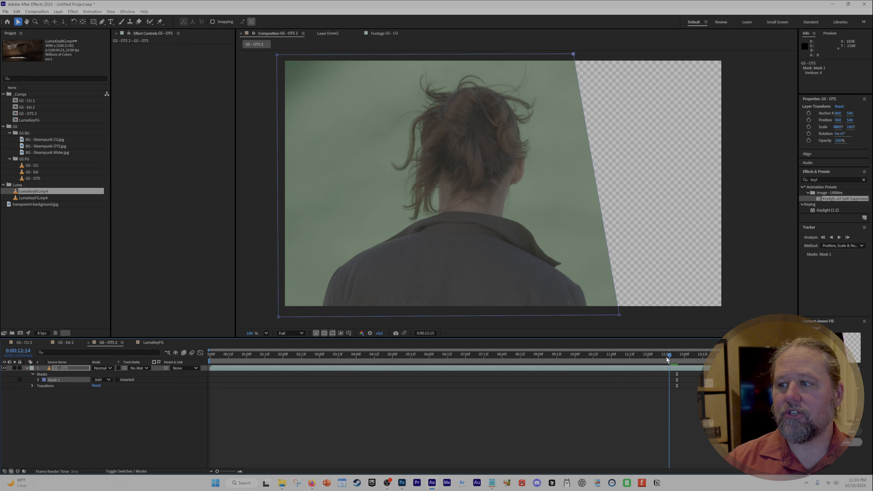
Check the mask back to 0:00:07:10 and delete Mask 1 from the GS - OTS layer
left_click_drag(677, 355, 477, 316)
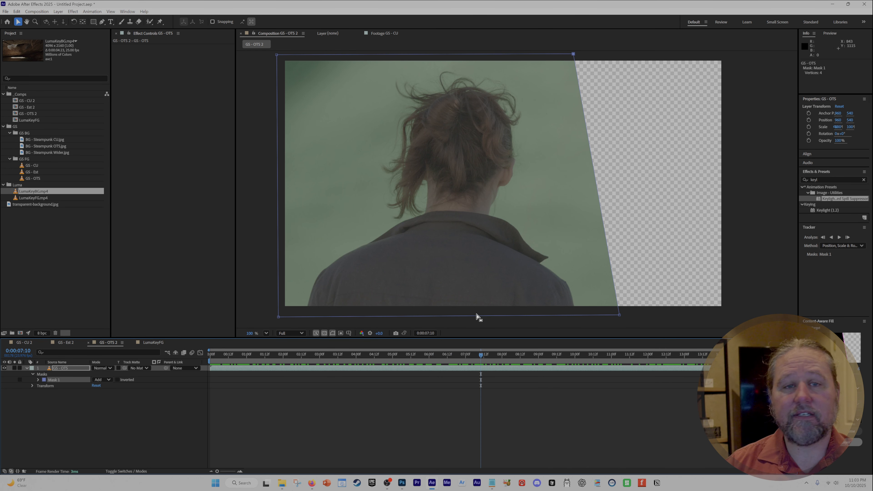
left_click(87, 407)
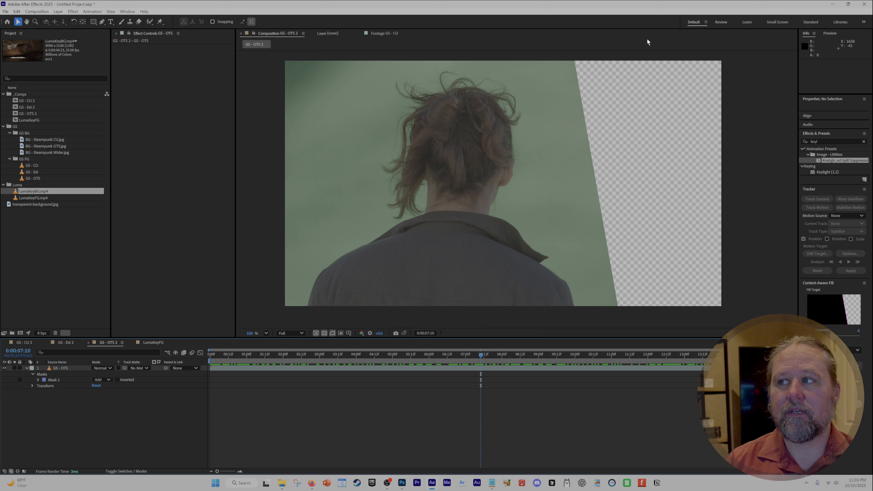
left_click(55, 379)
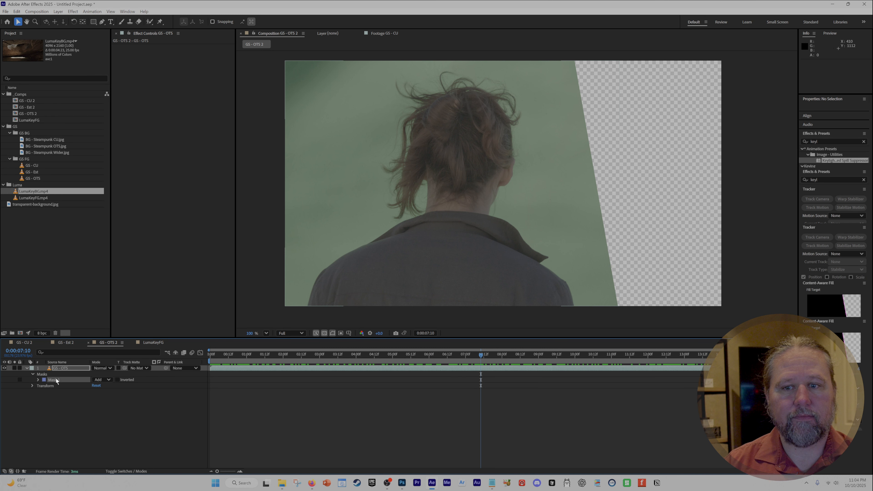
key("Delete")
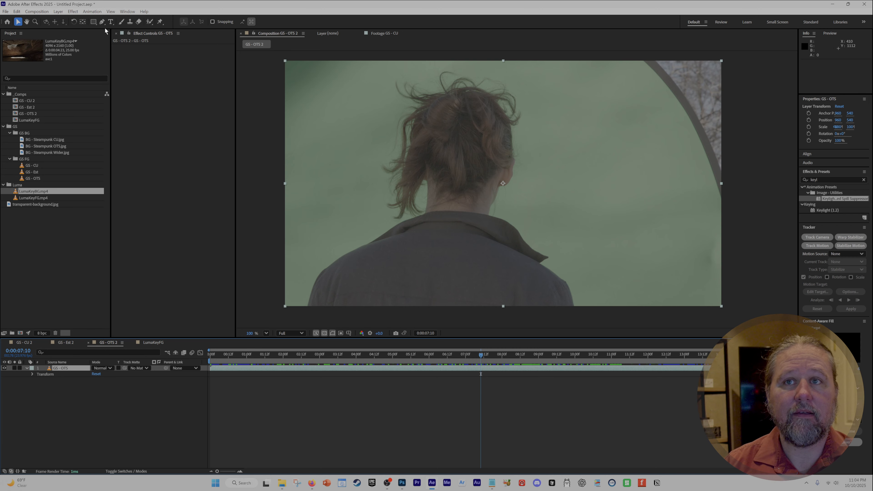
Draw a closed, straight-segment mask of 18 points loosely around the person's hair, shoulders and lower body with the Pen tool
left_click_drag(102, 21, 120, 23)
left_click(276, 279)
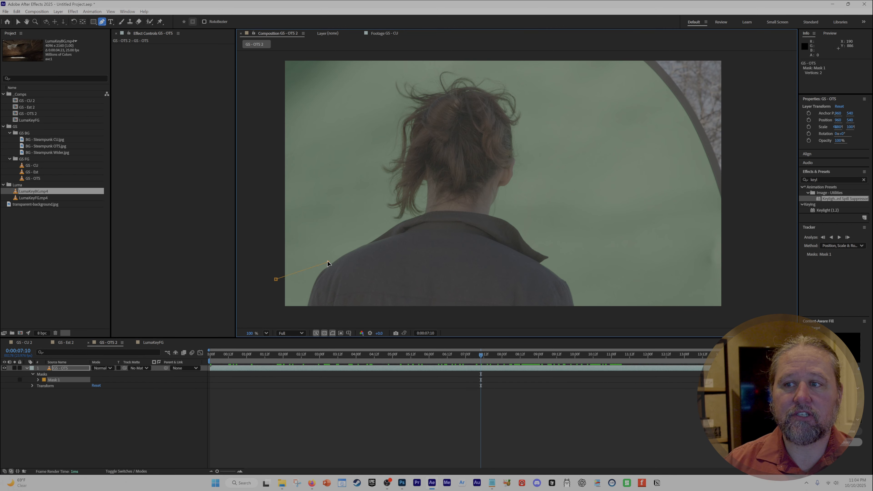
left_click(304, 208)
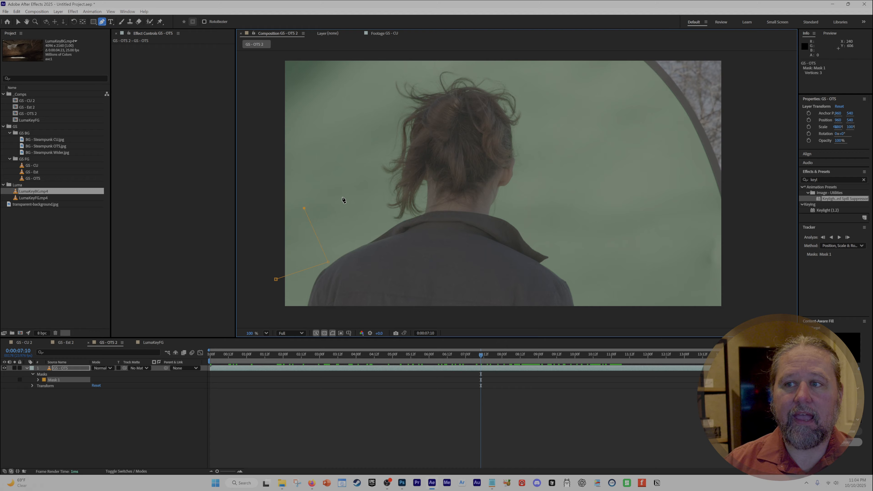
left_click(410, 68)
left_click(505, 73)
left_click(541, 86)
left_click(561, 200)
left_click(589, 242)
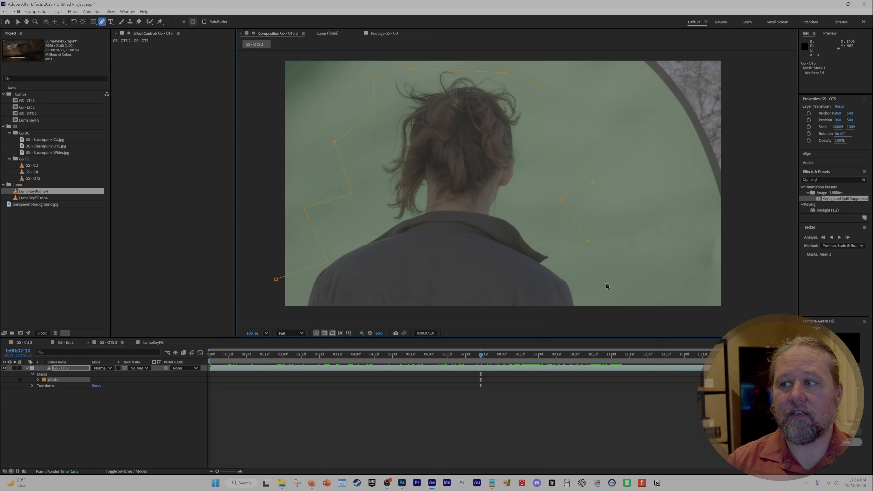
left_click(611, 293)
left_click(596, 316)
left_click(372, 327)
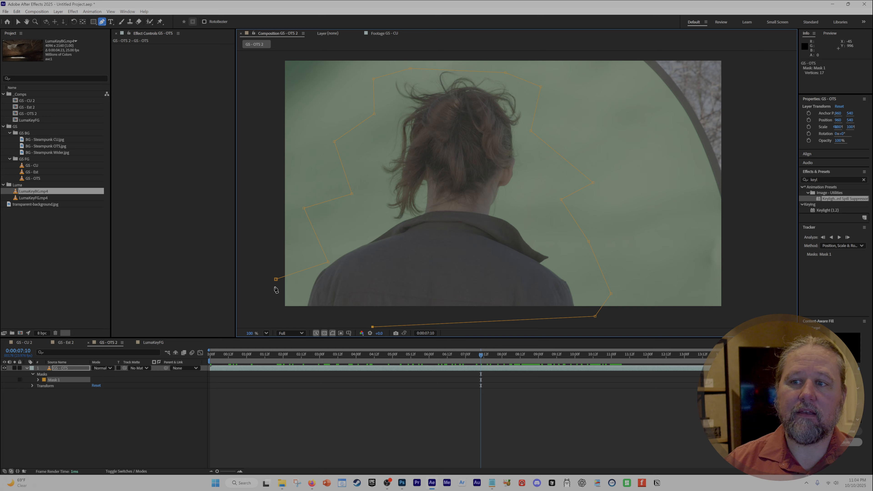
left_click(274, 305)
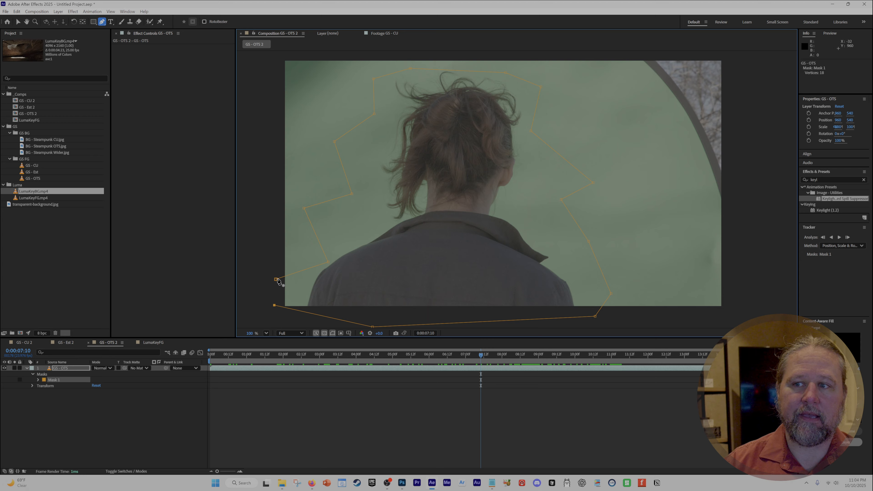
left_click(276, 280)
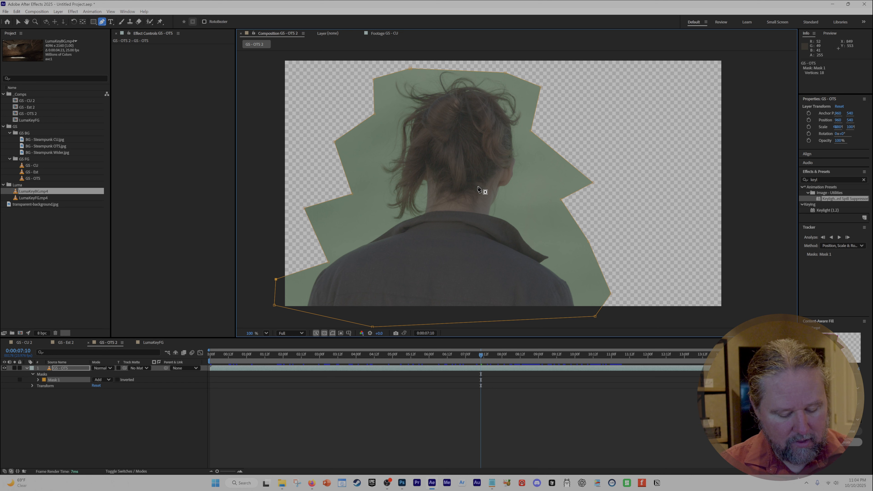
Undo the whole pen-drawn mask path on the GS - OTS layer
key("ctrl+z")
key("ctrl+z")
key("ctrl+z")
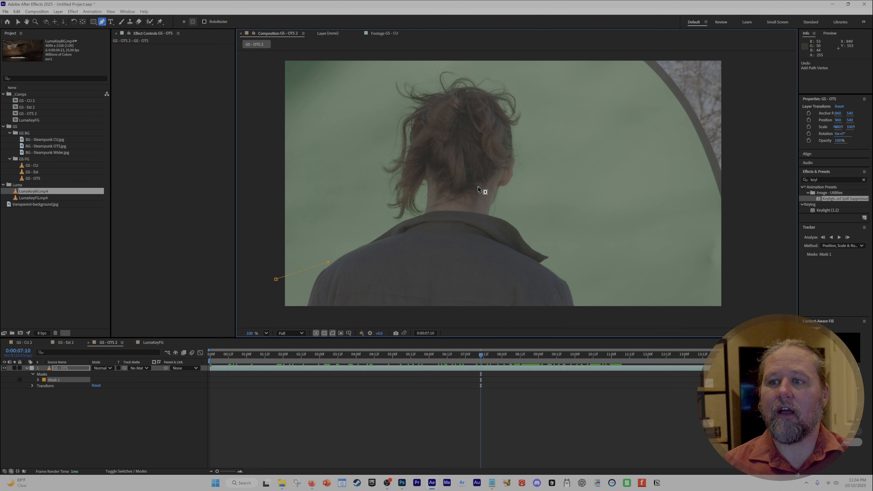
key("ctrl+z")
key("ctrl+z")
Draw a rectangular garbage mask about 1,660 by 1,200 px around the person and pull its lower-right corner farther outward
left_click(93, 22)
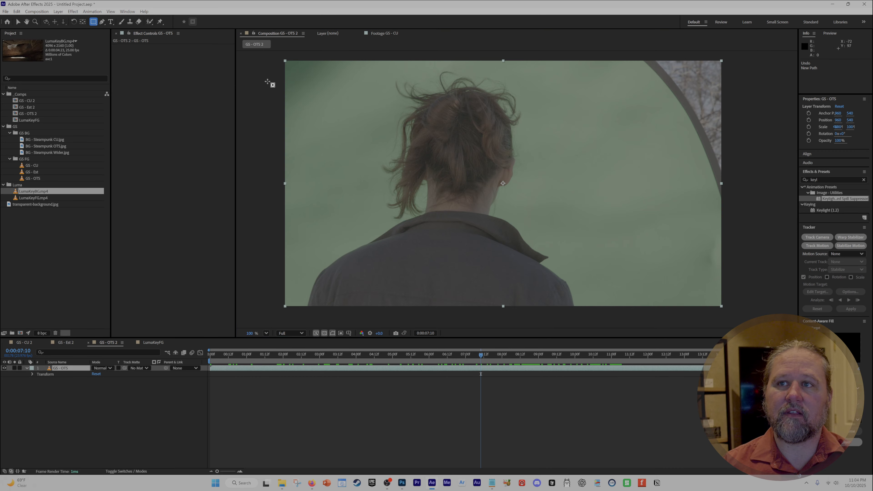
left_click_drag(263, 54, 641, 326)
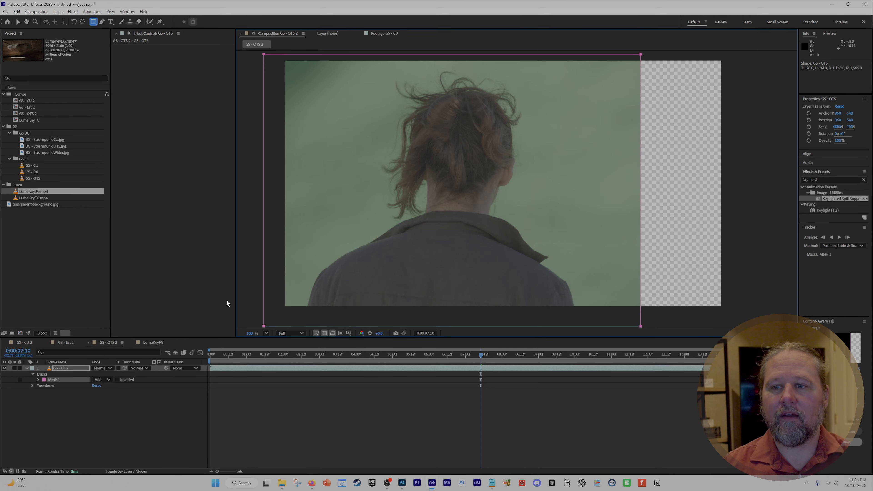
left_click(18, 22)
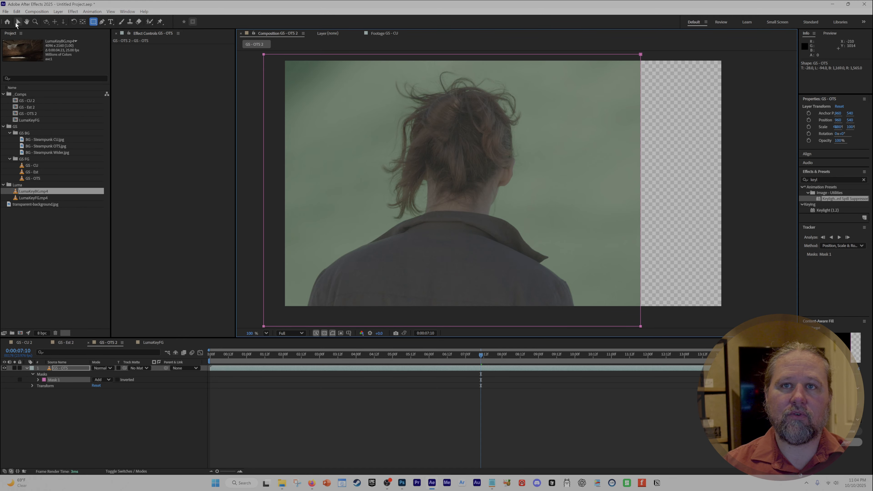
left_click(258, 88)
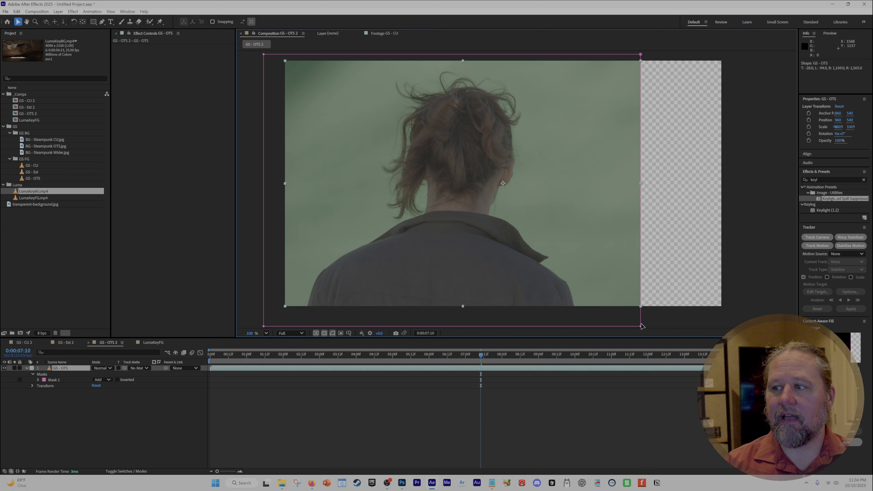
left_click_drag(641, 326, 678, 323)
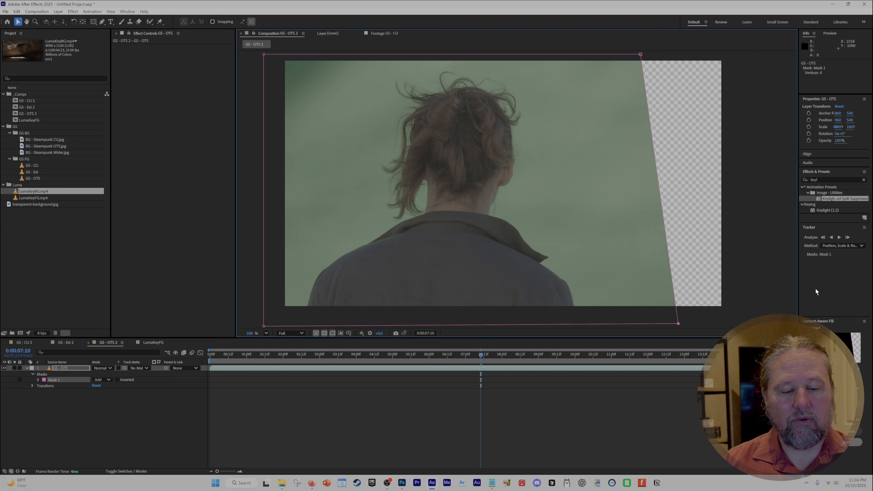
Apply the Keylight, Key Cleaner and Advanced Spill Suppressor preset and sample the green beside the hair as the Screen Colour
double_click(846, 198)
left_click(191, 90)
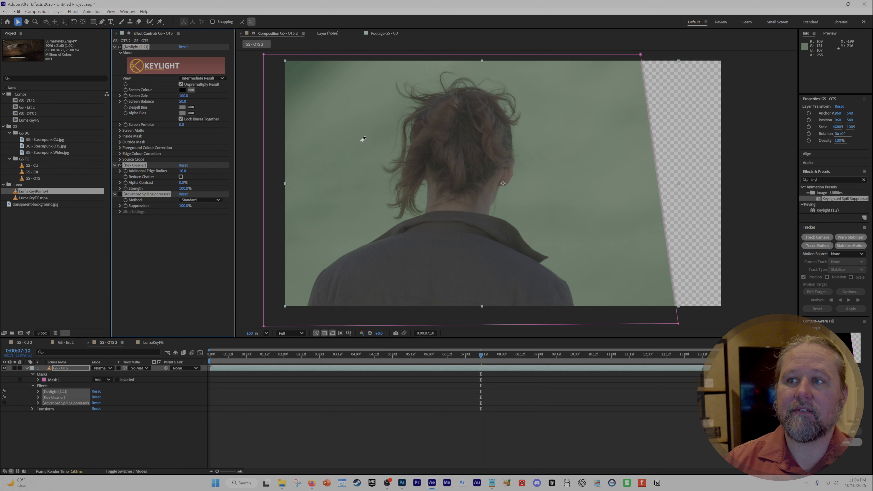
left_click(361, 141)
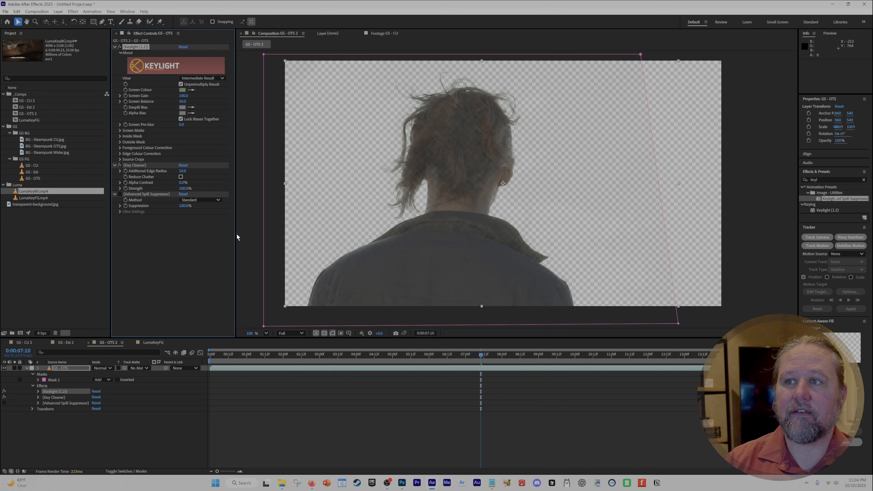
Keep Keylight's view on Intermediate Result and enable the Advanced Spill Suppressor effect
left_click(206, 78)
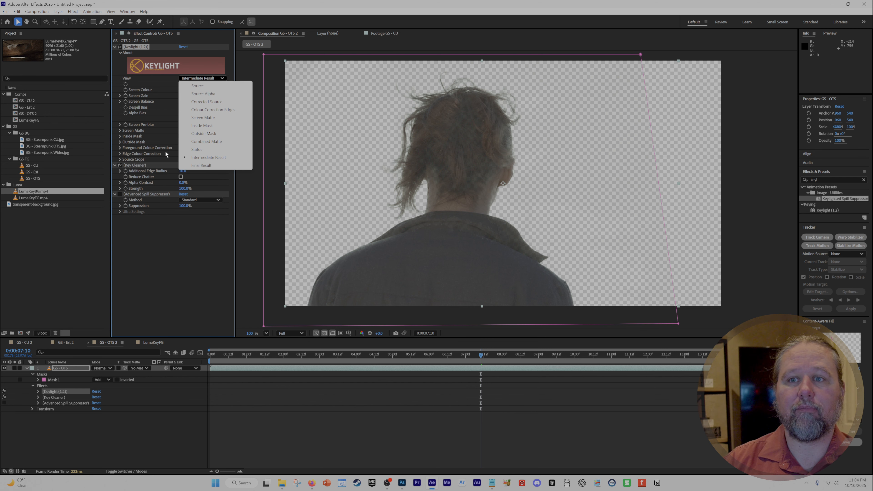
left_click(130, 166)
left_click(120, 194)
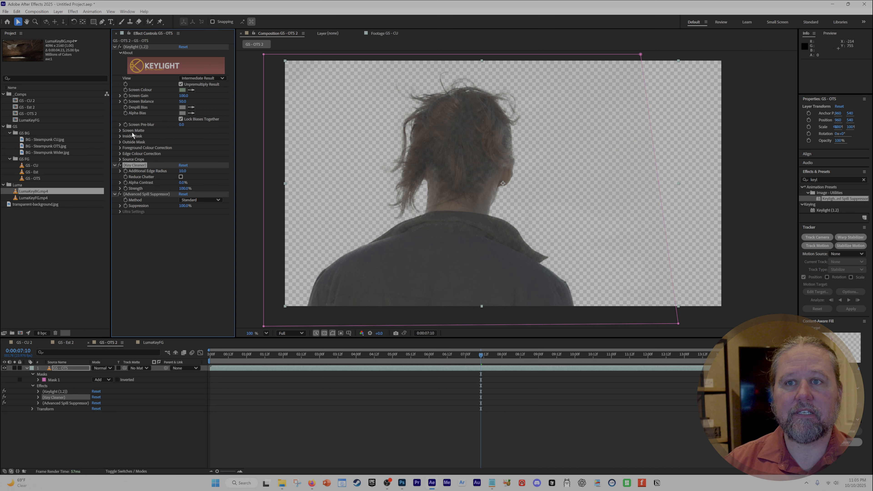
Expand Keylight's Screen Matte settings and set Clip Black to 10 and Clip White to 54
left_click(120, 131)
left_click_drag(181, 137, 172, 144)
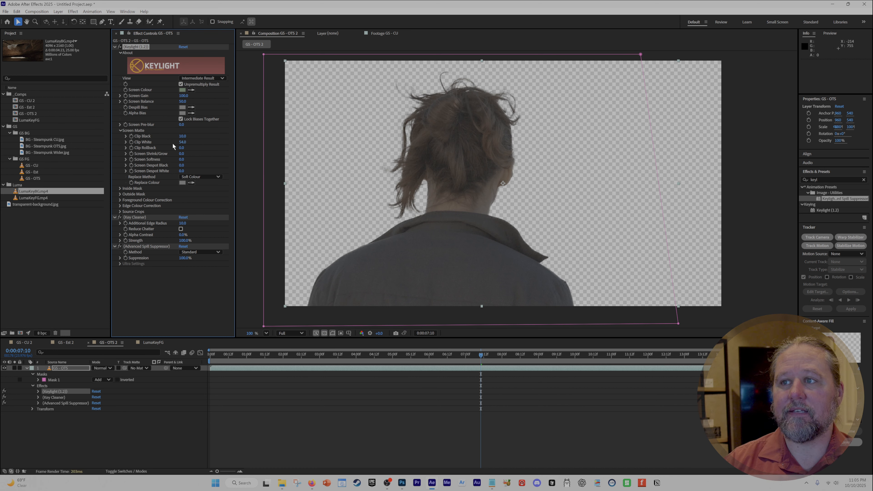
Deselect the GS - OTS layer and display the composition's Alpha channel to inspect the matte for holes and leftover noise
left_click(171, 422)
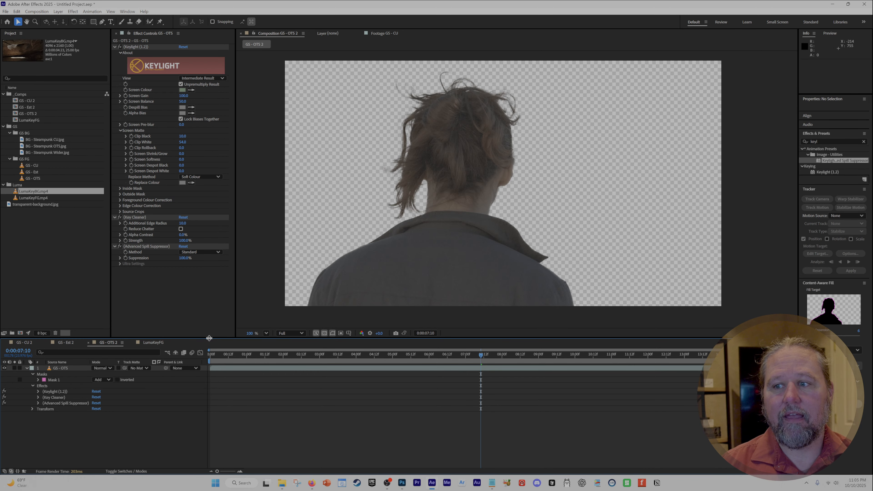
left_click(362, 334)
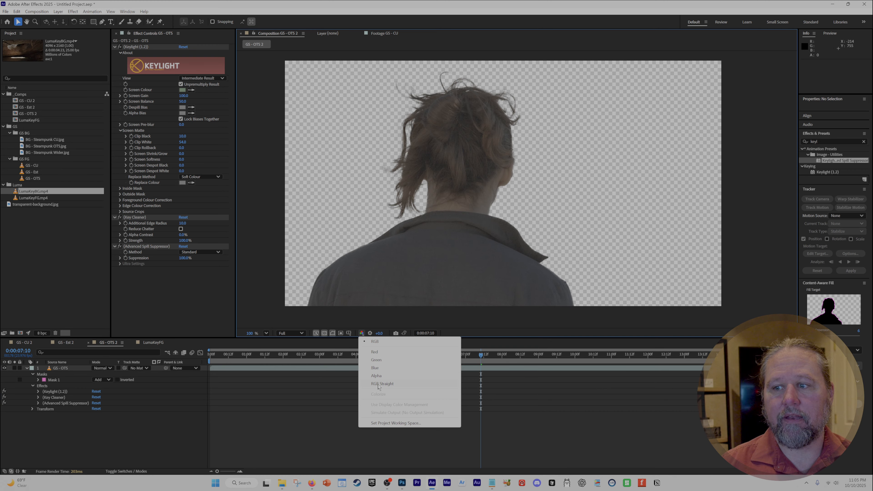
left_click(376, 376)
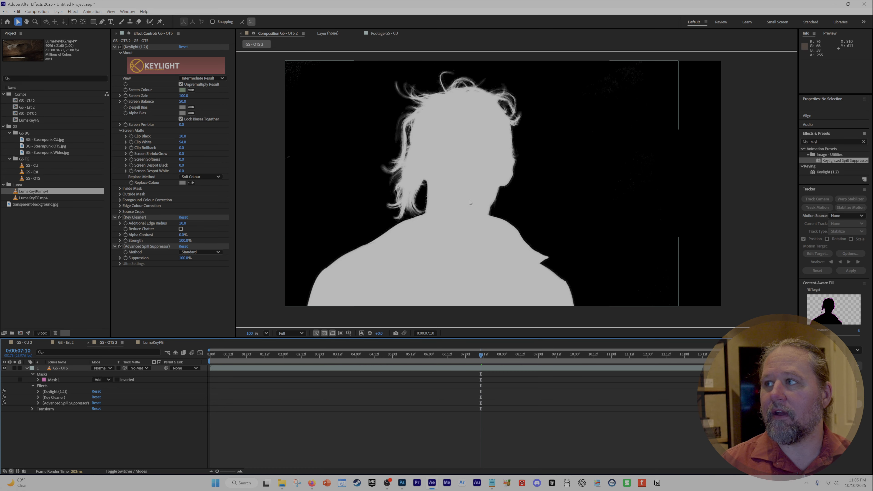
left_click(165, 281)
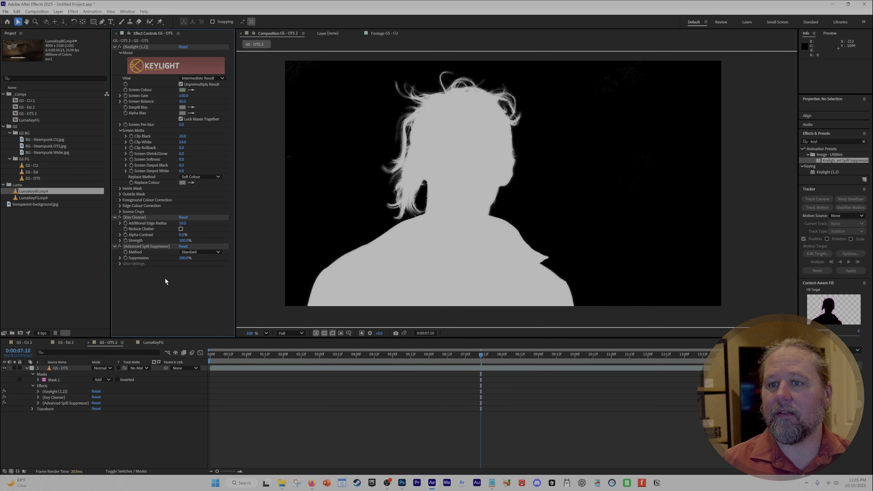
Check Keylight's available view modes, leave Intermediate Result selected, and return the composition viewer to the RGB channels
left_click(202, 79)
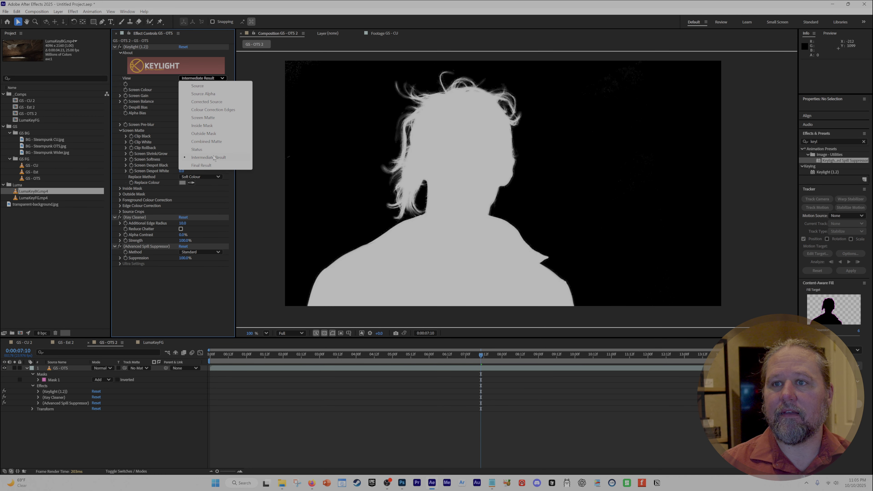
left_click(362, 334)
left_click(374, 344)
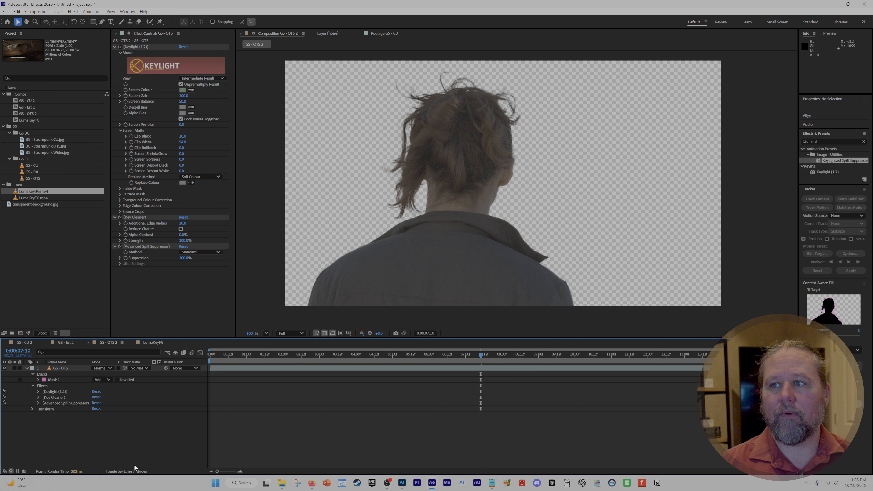